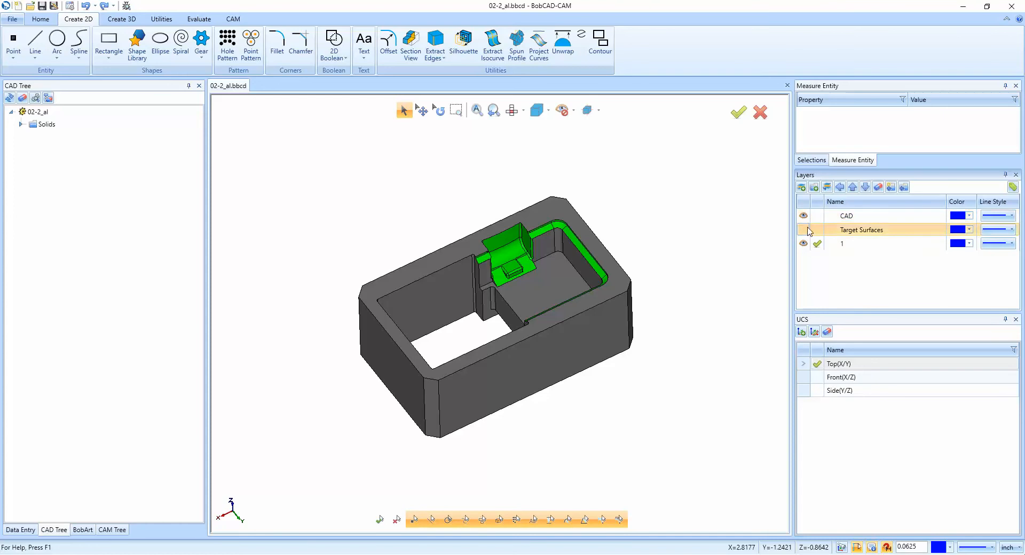
# Make the Target Surfaces layer visible together with the CAD layer
pyautogui.click(804, 217)
pyautogui.click(804, 229)
pyautogui.click(803, 216)
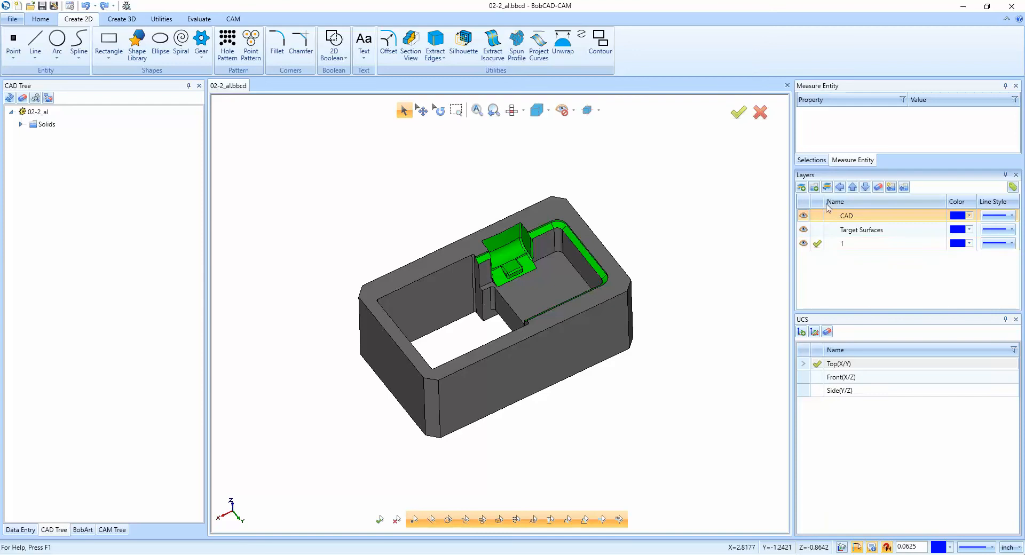
# Add a new layer group named "Wire Frame"
pyautogui.click(815, 189)
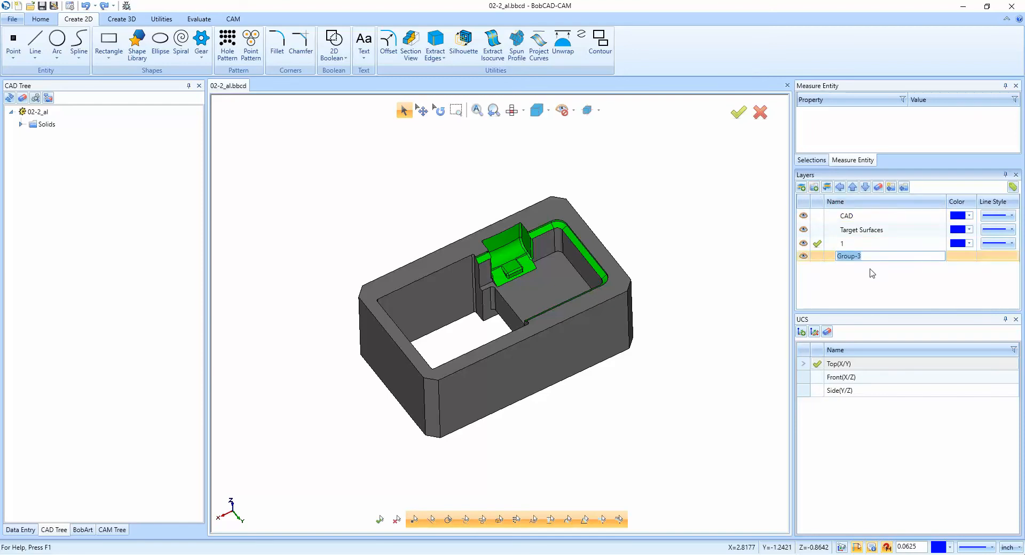
pyautogui.write('Wire Frame')
pyautogui.press('Return')
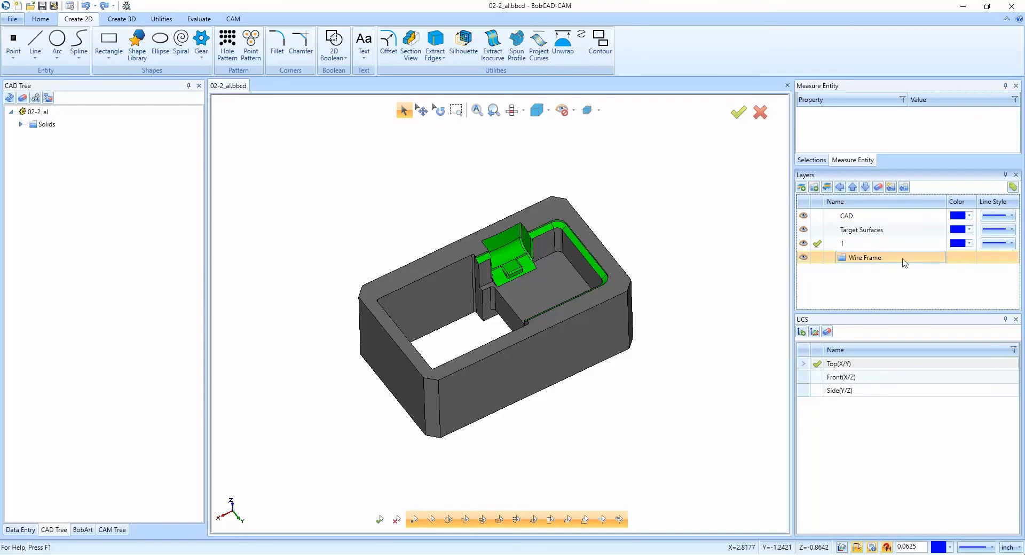
# Add a layer inside the Wire Frame group, entering 1 as its name and accepting the adjusted name
pyautogui.rightClick(873, 261)
pyautogui.click(898, 271)
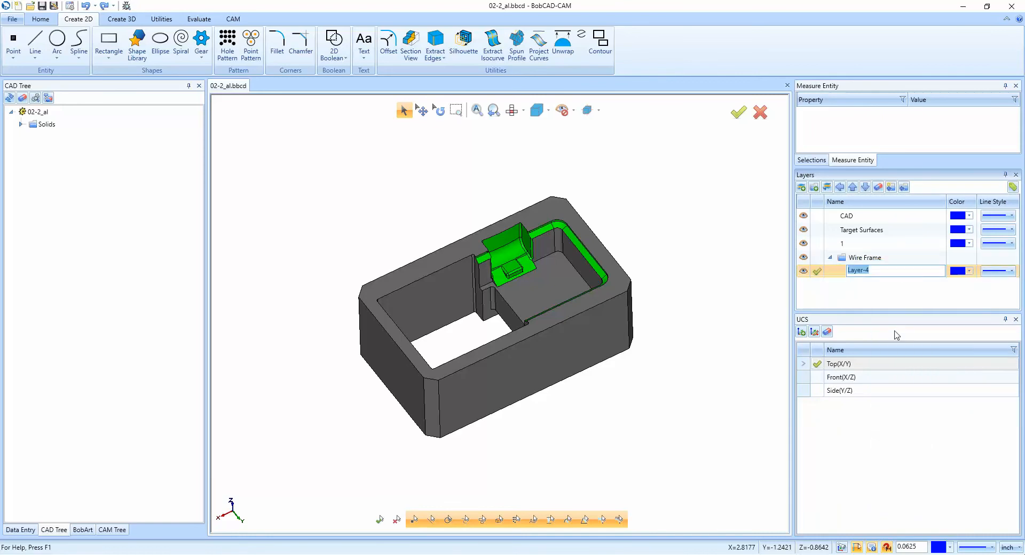
pyautogui.write('1')
pyautogui.press('Return')
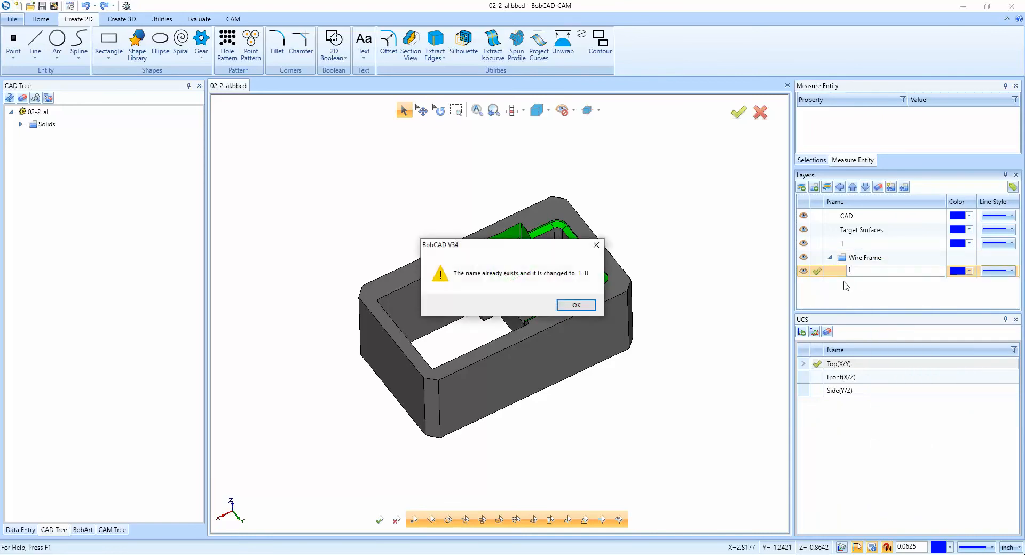
pyautogui.click(585, 310)
pyautogui.click(830, 259)
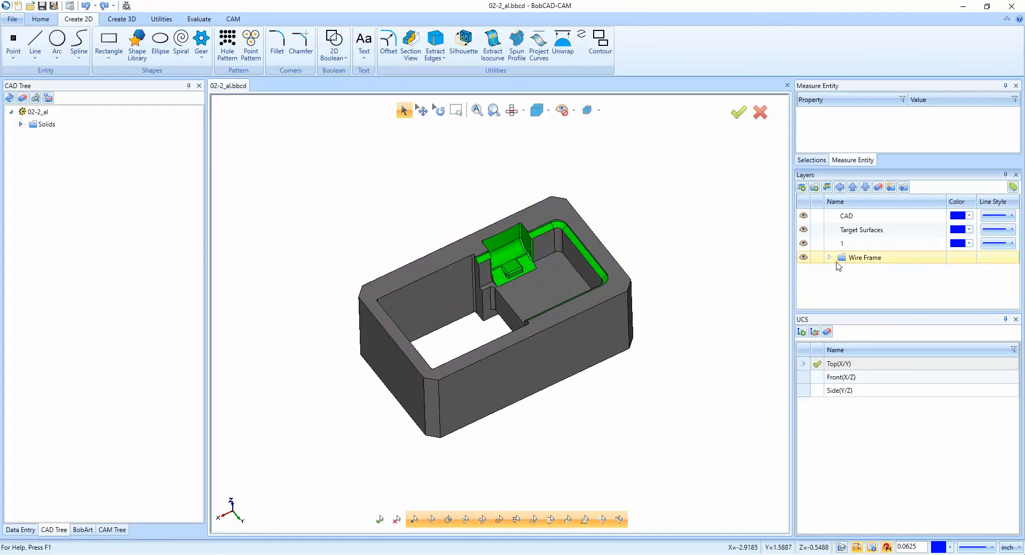
pyautogui.click(830, 258)
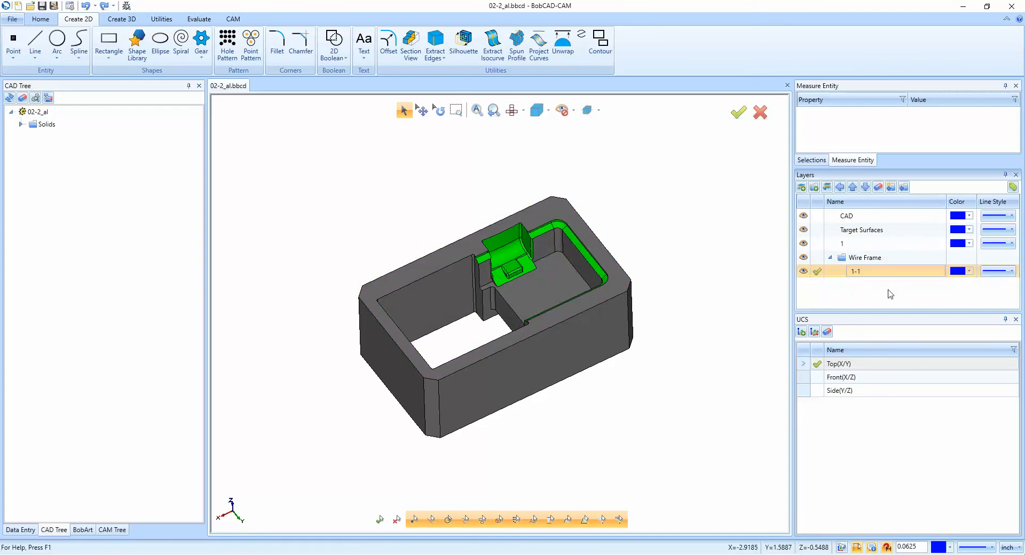
pyautogui.click(869, 271)
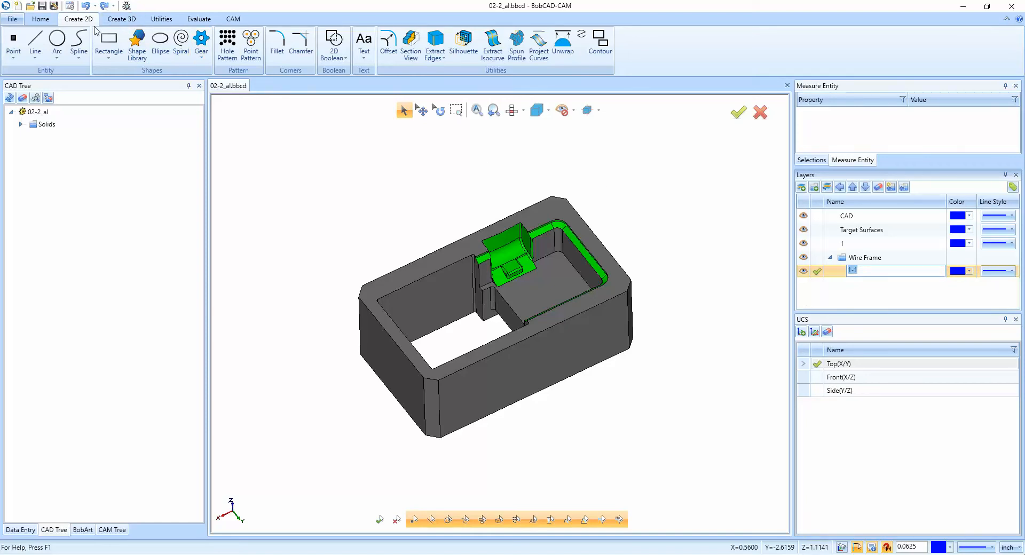
# Extract the edges of the top rim face, the pocket floor and the small block's top face without projecting to the Z plane
pyautogui.click(440, 45)
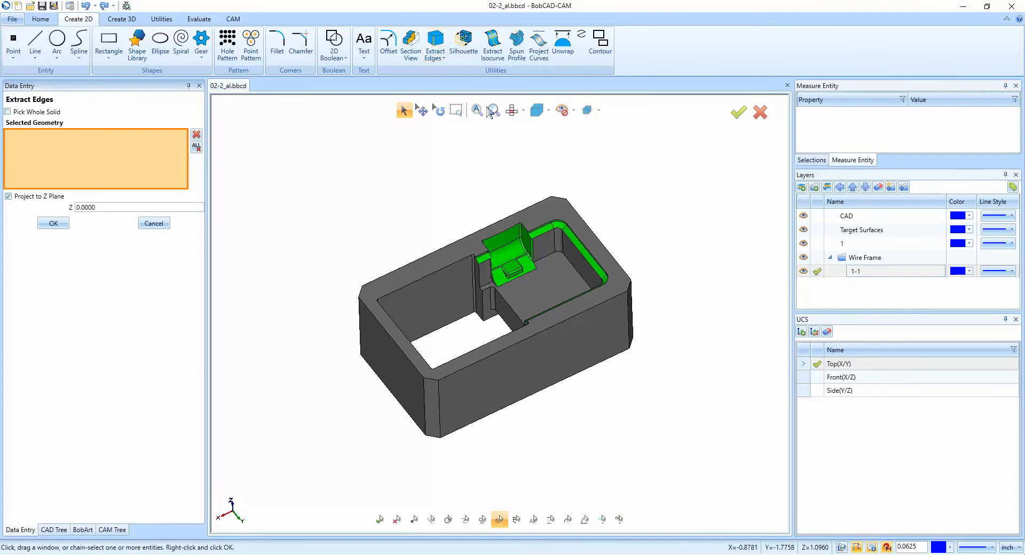
pyautogui.click(542, 216)
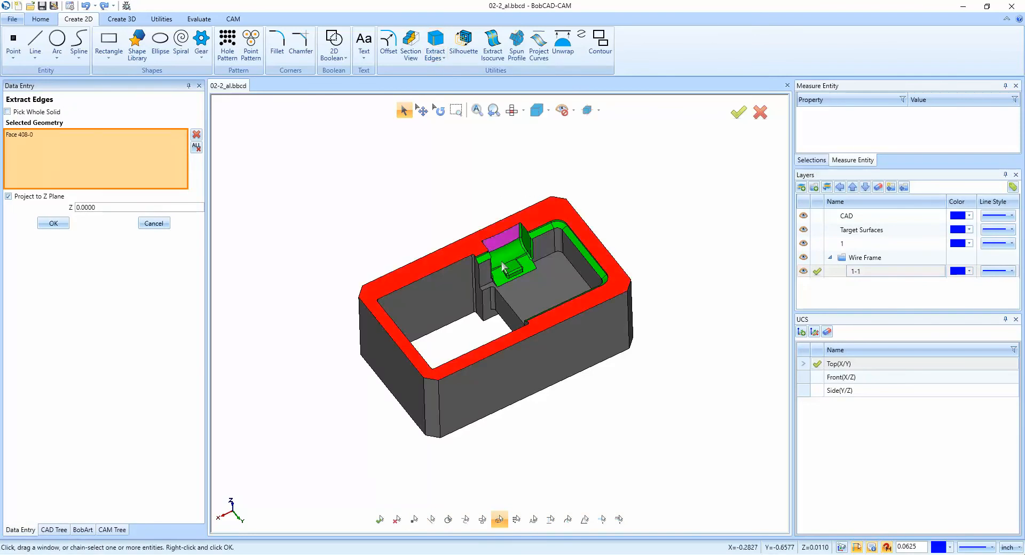
pyautogui.click(531, 296)
pyautogui.click(531, 296)
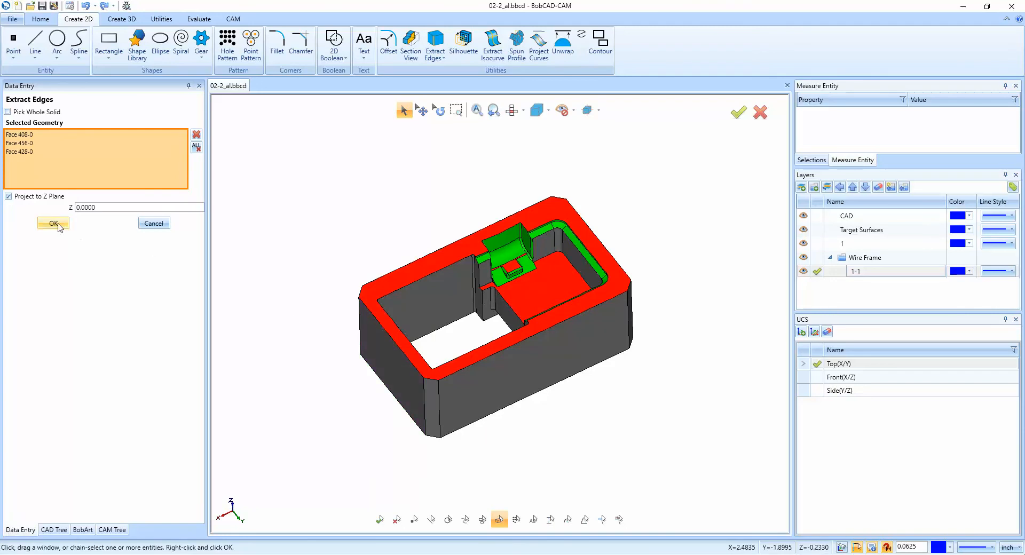
pyautogui.click(8, 196)
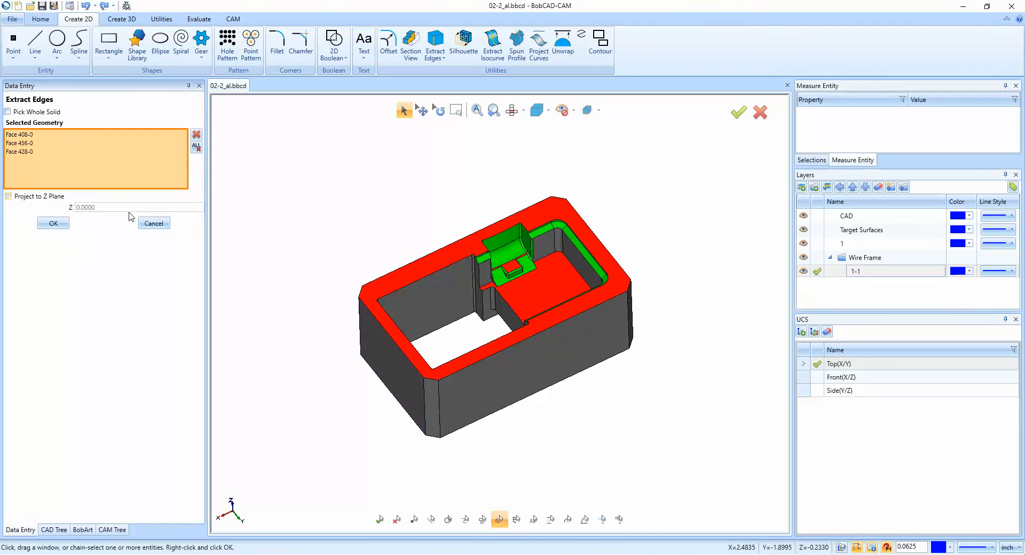
pyautogui.click(62, 223)
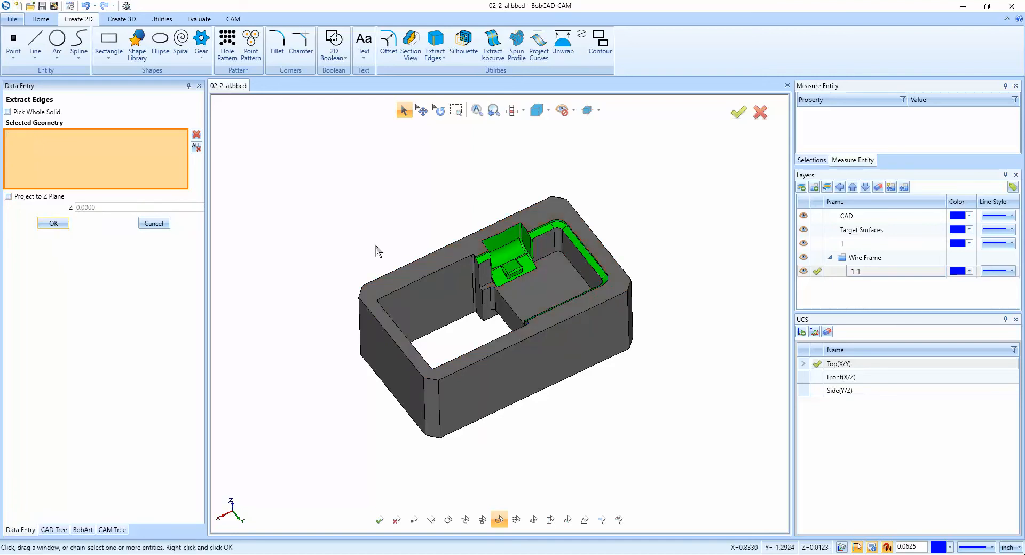
pyautogui.click(154, 223)
# Hide the CAD and Target Surfaces layers to inspect the extracted wireframe on its own
pyautogui.click(804, 215)
pyautogui.click(804, 230)
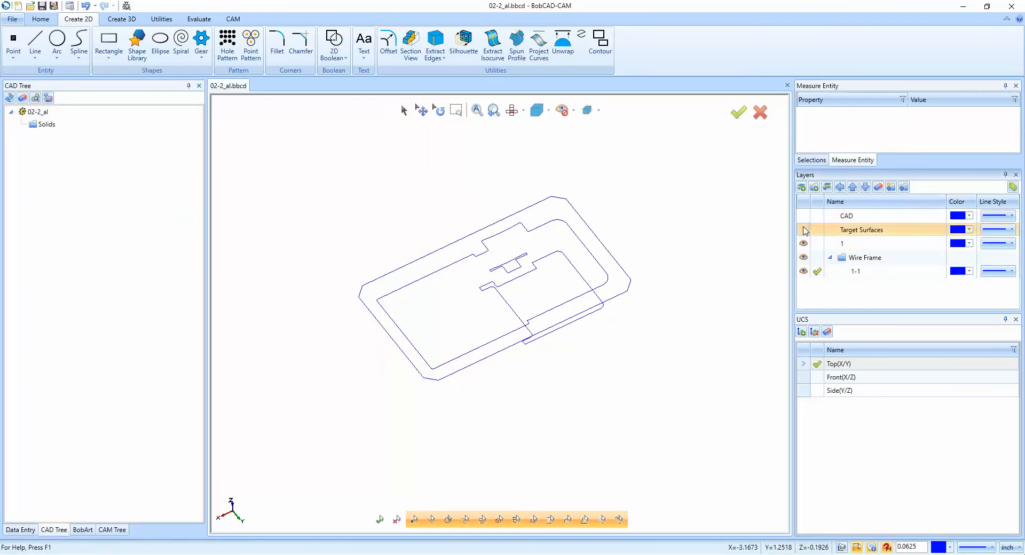
pyautogui.moveTo(656, 341); pyautogui.dragTo(601, 395, button='middle')
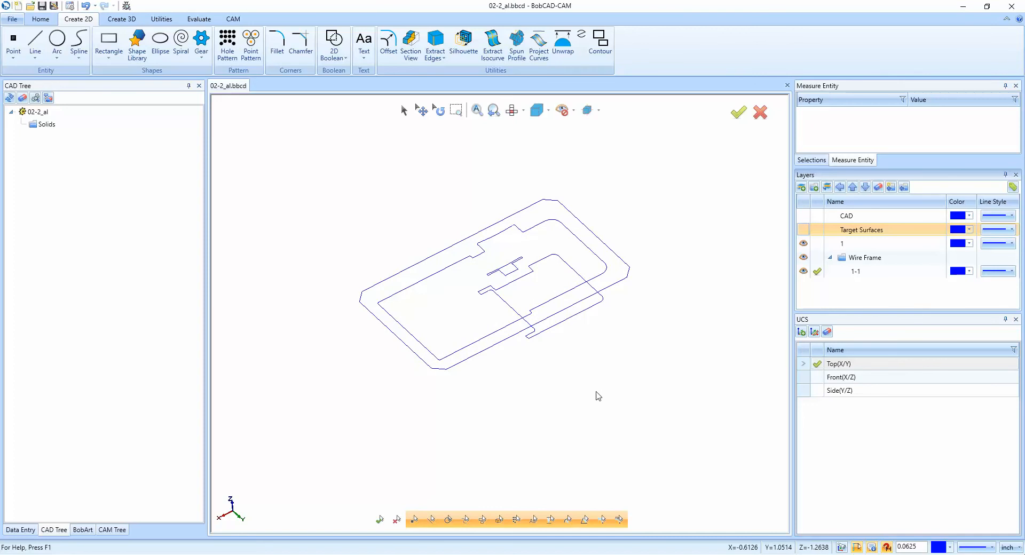
# Add a second layer with its default name to the Wire Frame group, with layer 1-1 hidden and the CAD layer shown
pyautogui.rightClick(859, 271)
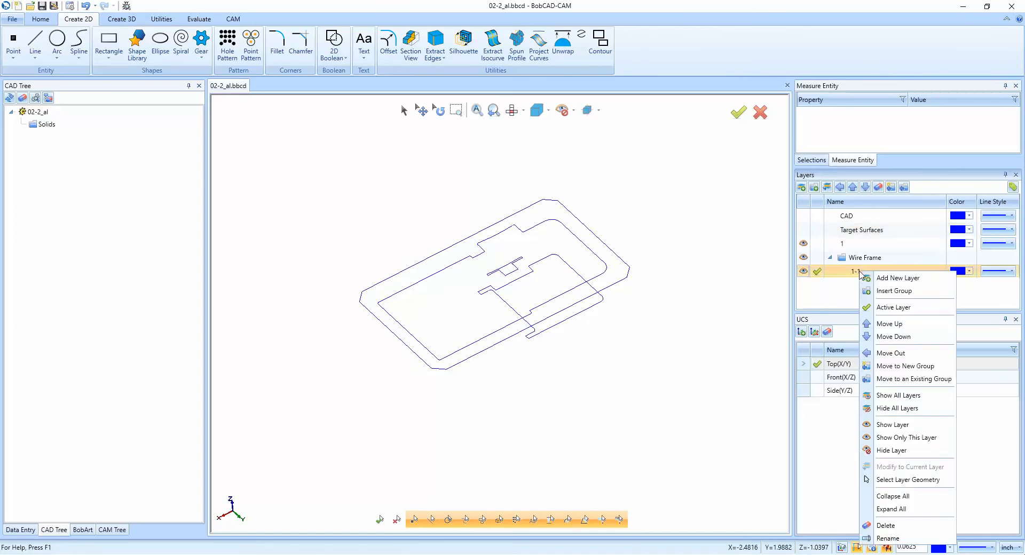
pyautogui.click(898, 278)
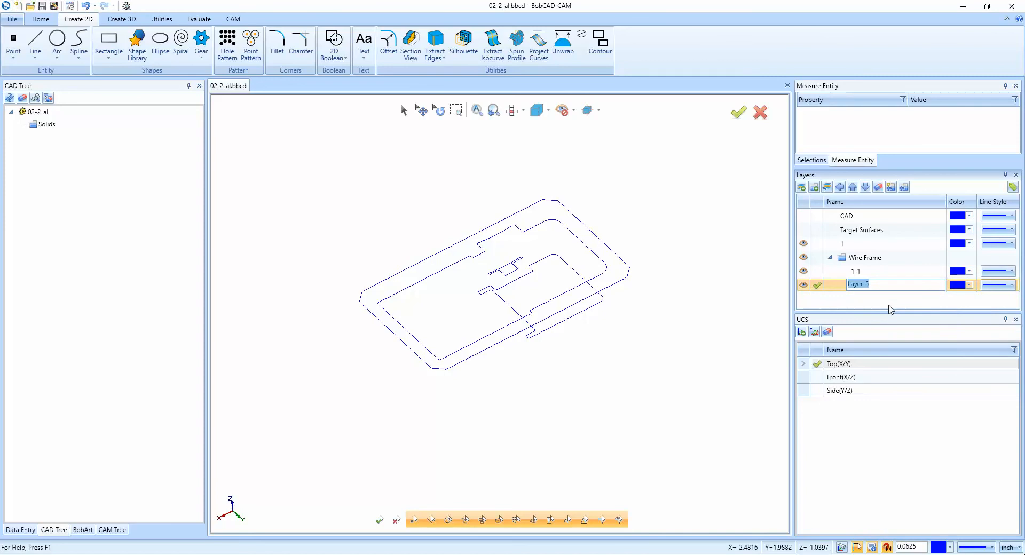
pyautogui.click(803, 271)
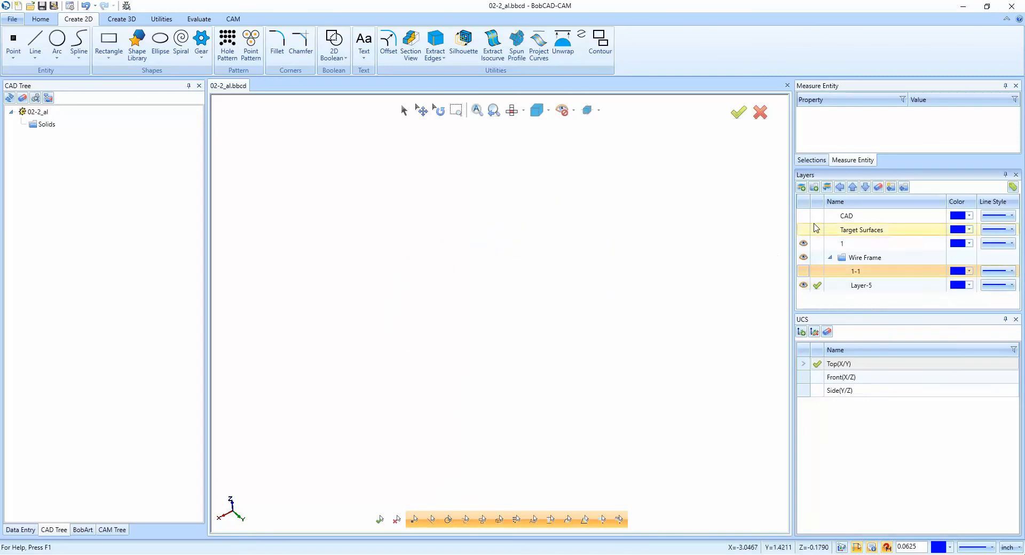
pyautogui.click(803, 216)
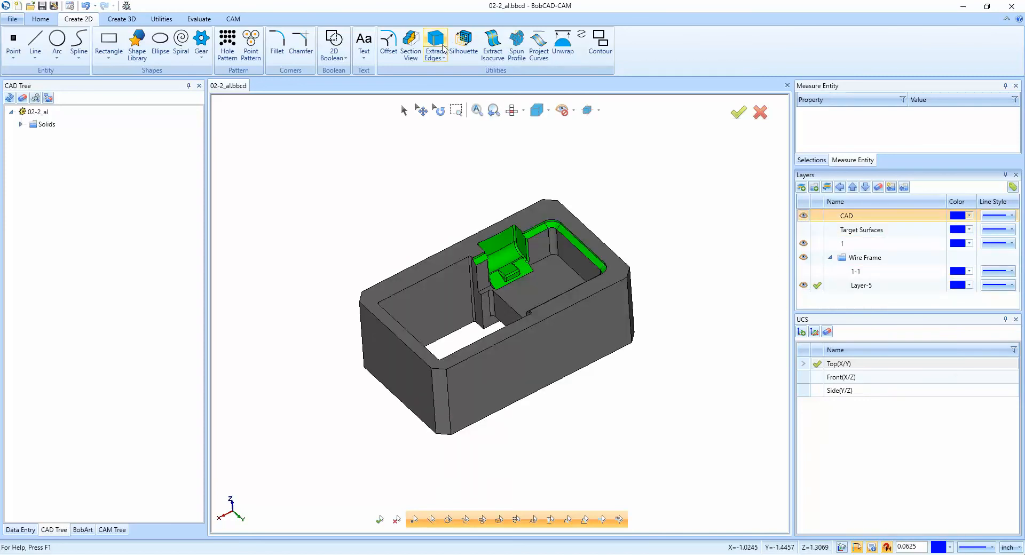
# Extract the edges of all green faces, selected by color, projected to the Z plane at 0.0000
pyautogui.click(443, 47)
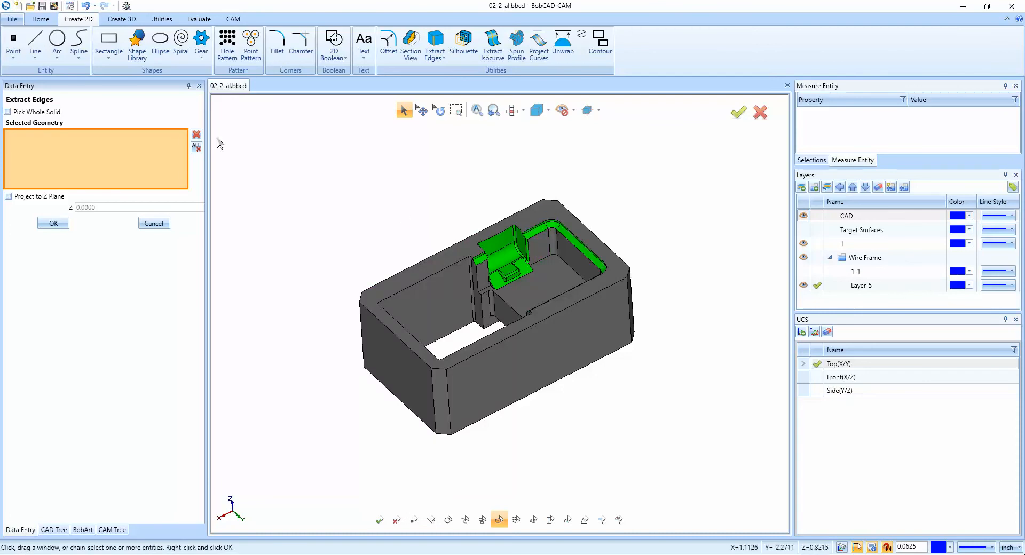
pyautogui.click(40, 18)
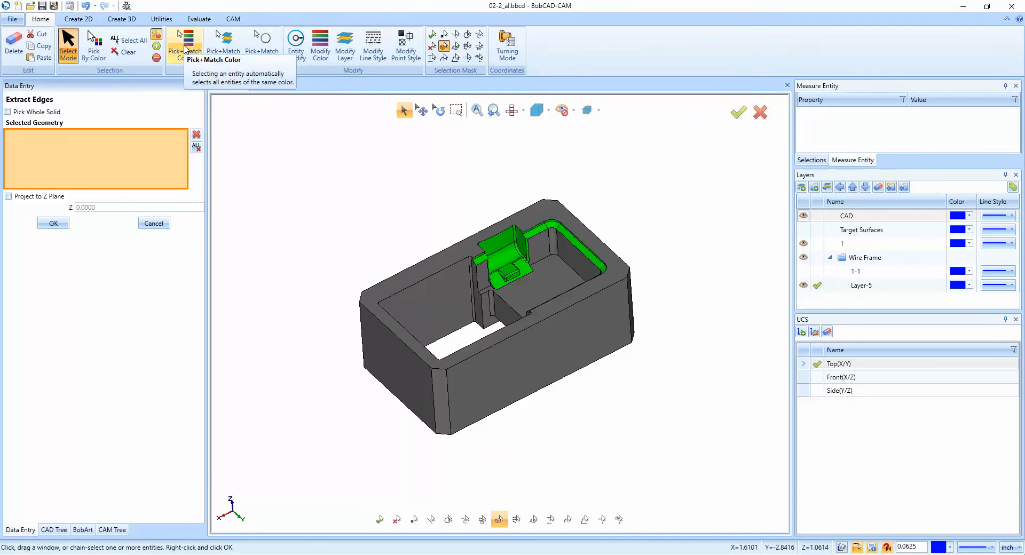
pyautogui.click(94, 47)
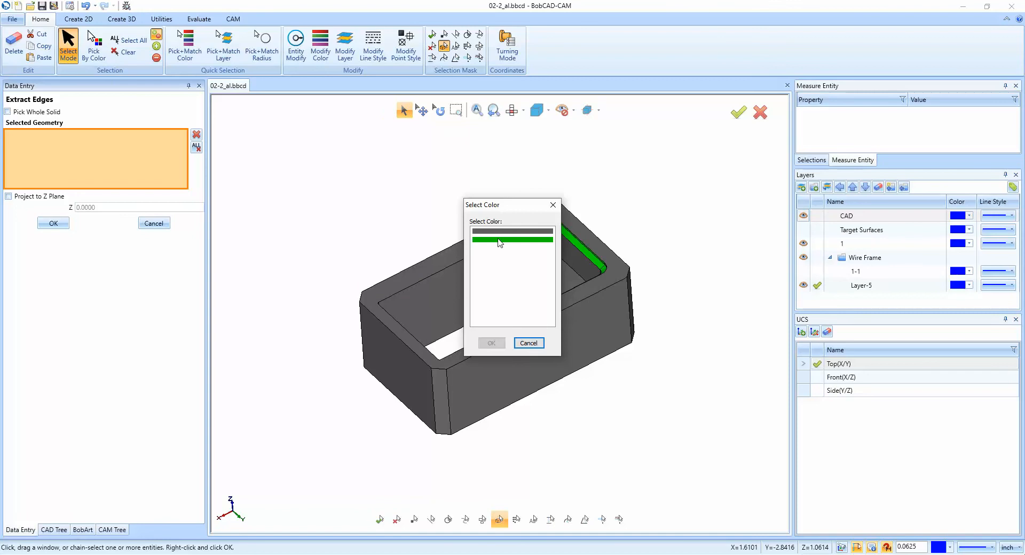
pyautogui.click(498, 241)
pyautogui.click(491, 342)
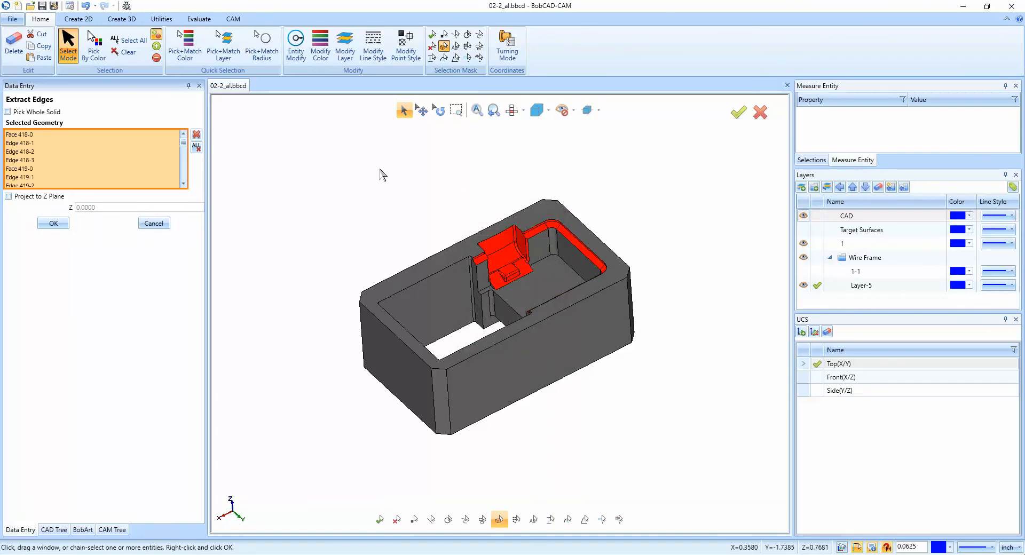
pyautogui.click(8, 197)
pyautogui.click(52, 224)
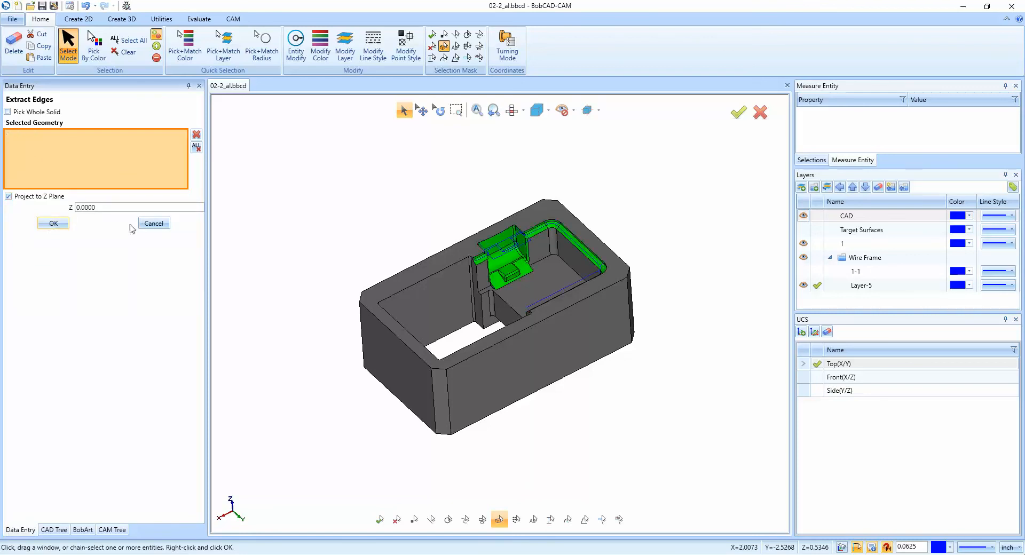
# Hide the CAD layer and isolate layer 1-1 as the active wireframe layer
pyautogui.click(804, 216)
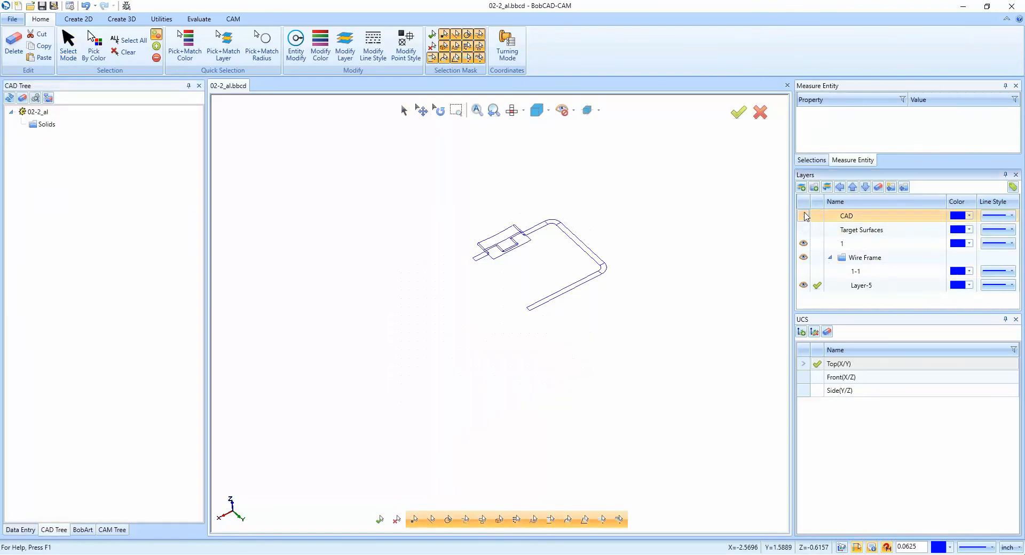
pyautogui.click(803, 271)
pyautogui.click(817, 271)
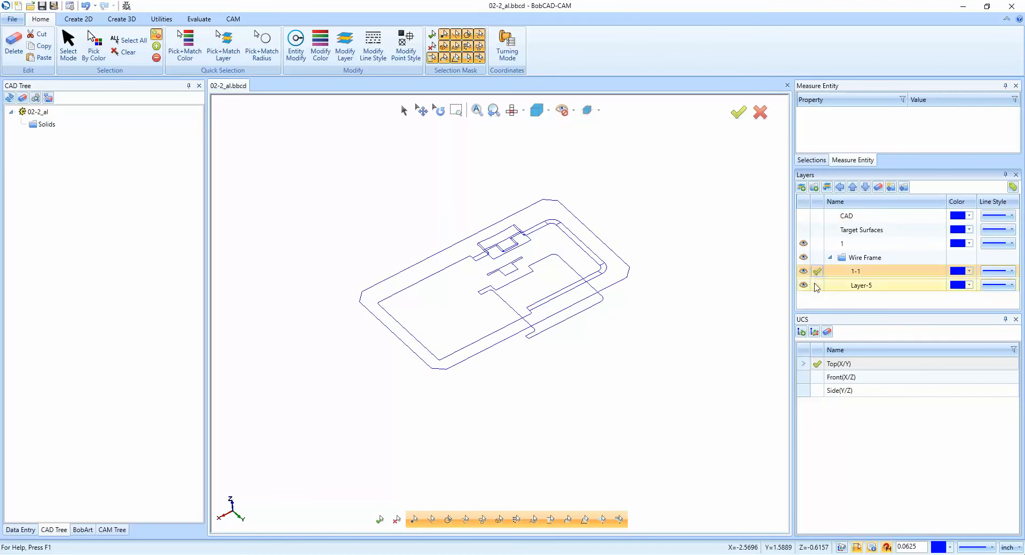
pyautogui.click(803, 285)
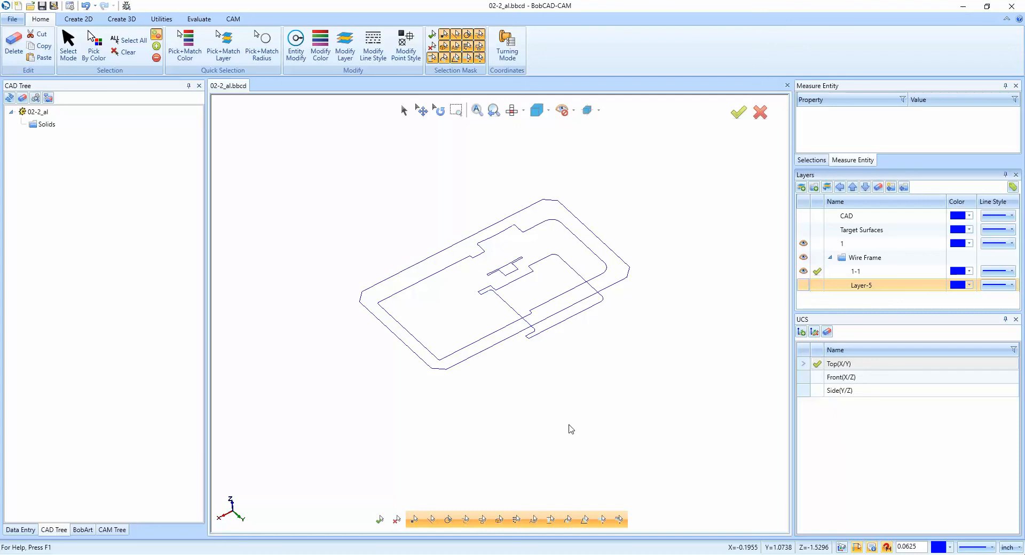
# Make Layer-5 the active, only visible wireframe layer and switch to the top view
pyautogui.click(804, 285)
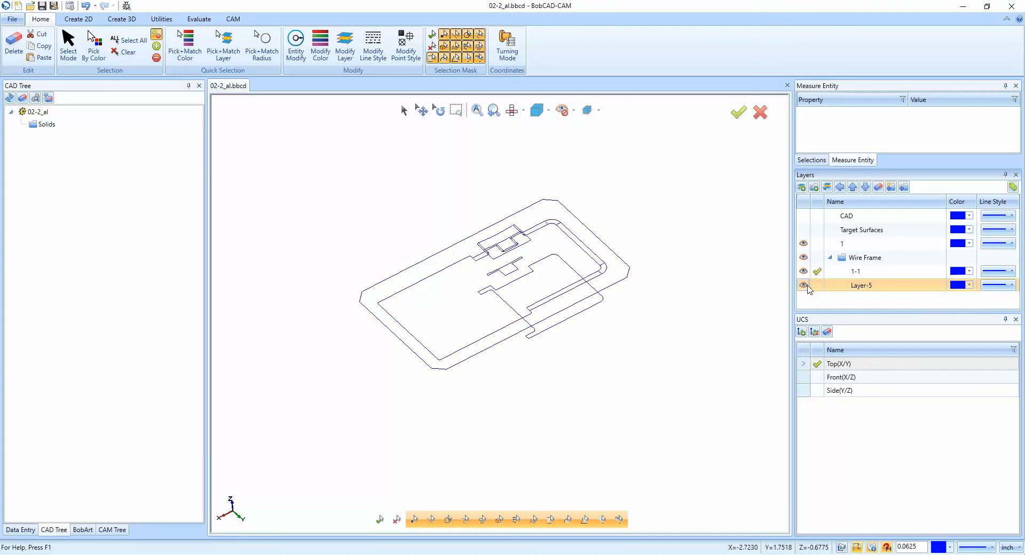
pyautogui.click(817, 285)
pyautogui.click(803, 271)
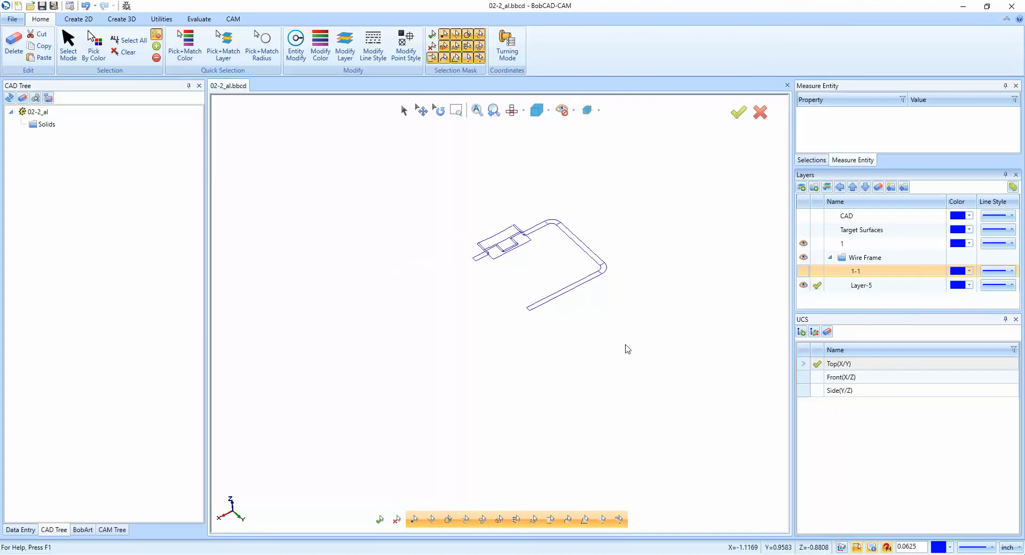
pyautogui.press('t')
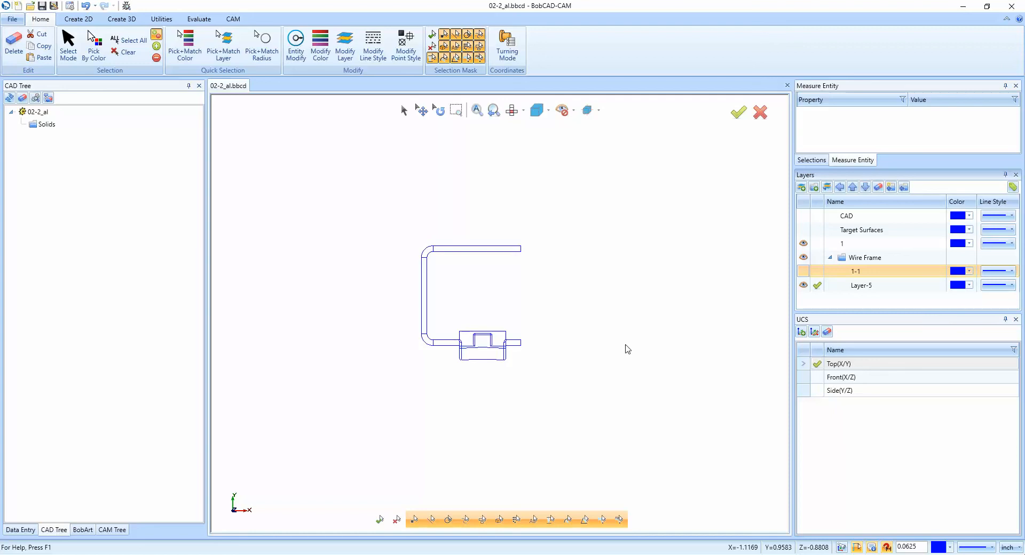
# Show the CAD layer again and leave Extract Edges without extracting anything
pyautogui.click(78, 19)
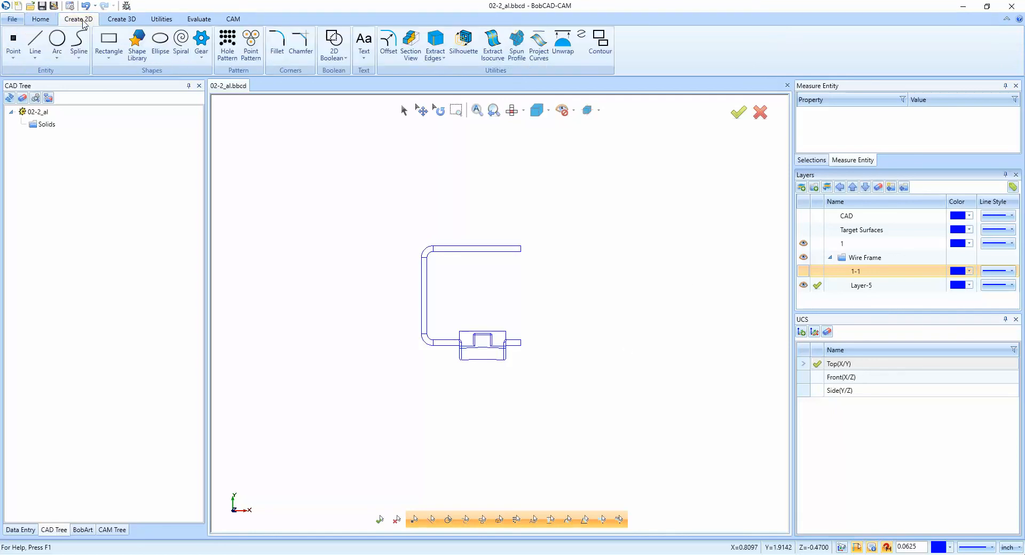
pyautogui.click(435, 40)
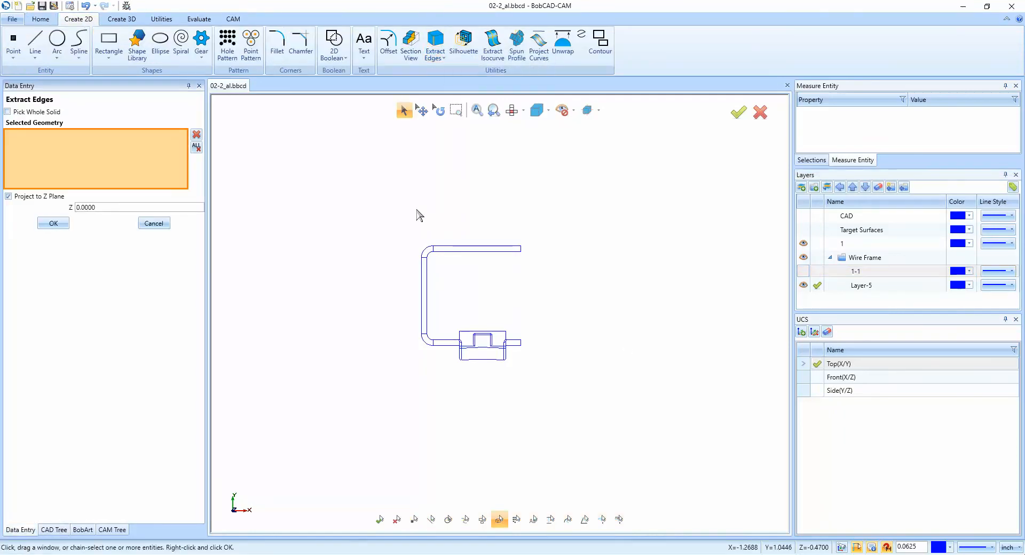
pyautogui.click(803, 216)
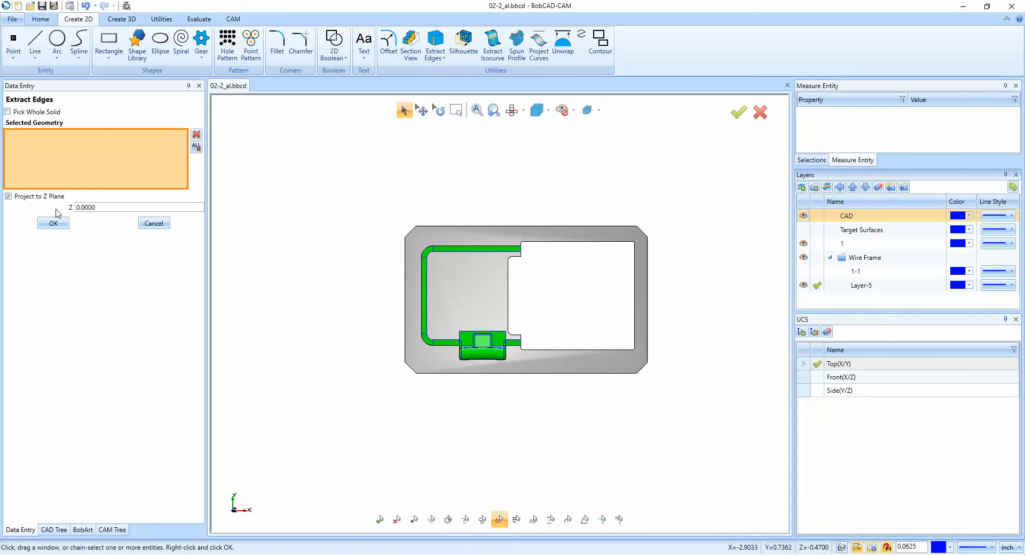
pyautogui.click(153, 223)
pyautogui.click(830, 258)
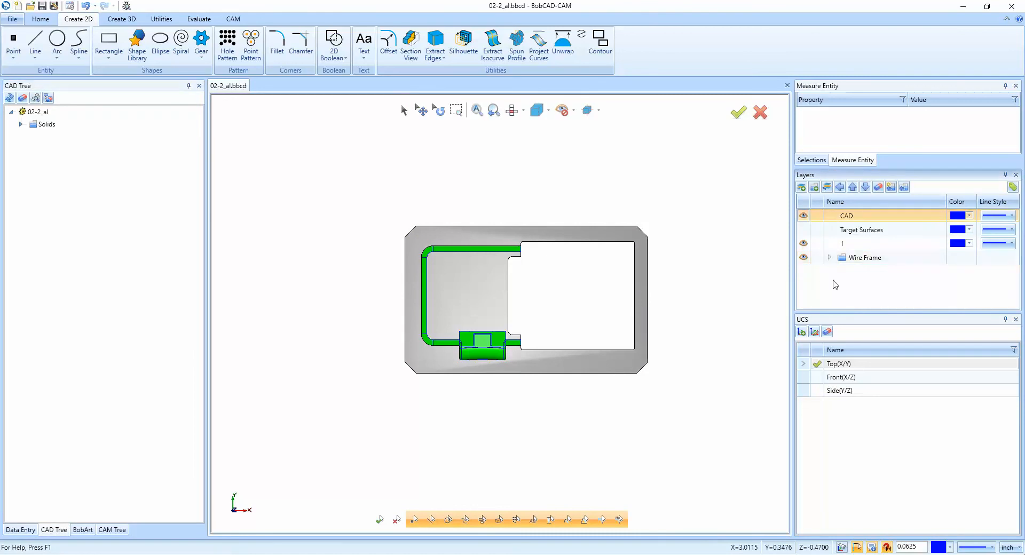
pyautogui.click(830, 258)
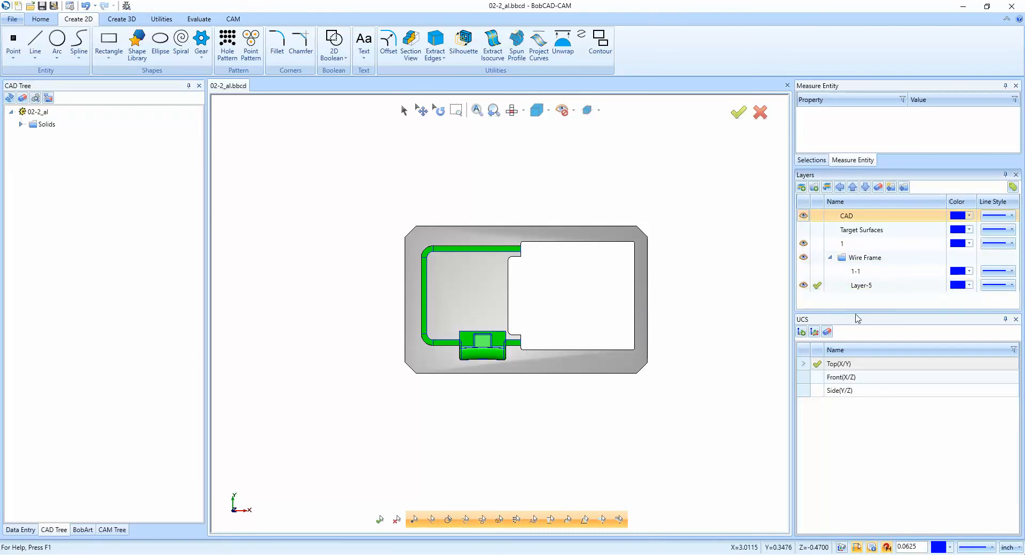
# Enlarge the Layers list, check the Wire Frame group's contents, and hide layer 1 and the CAD layer
pyautogui.moveTo(875, 315); pyautogui.dragTo(875, 415)
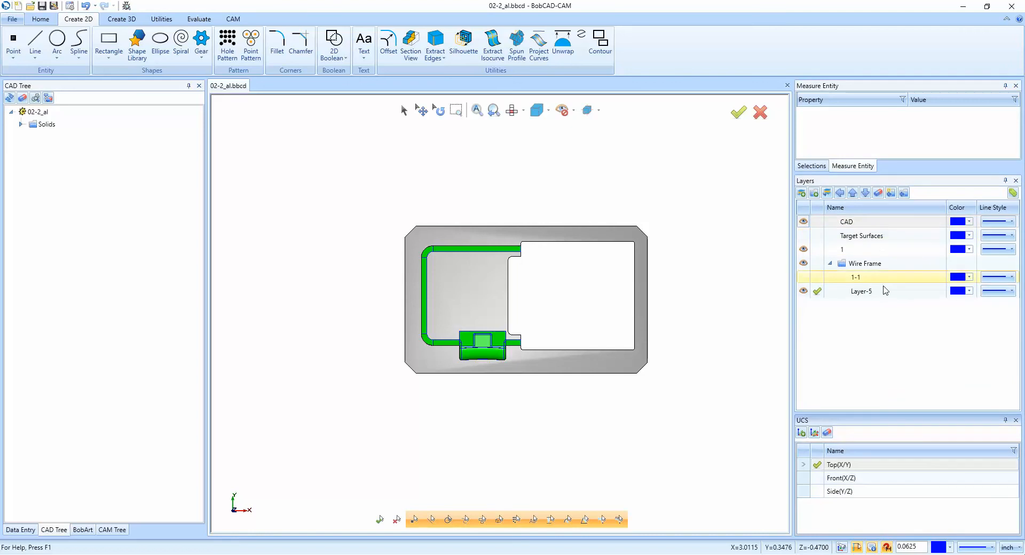
pyautogui.click(831, 265)
pyautogui.click(830, 264)
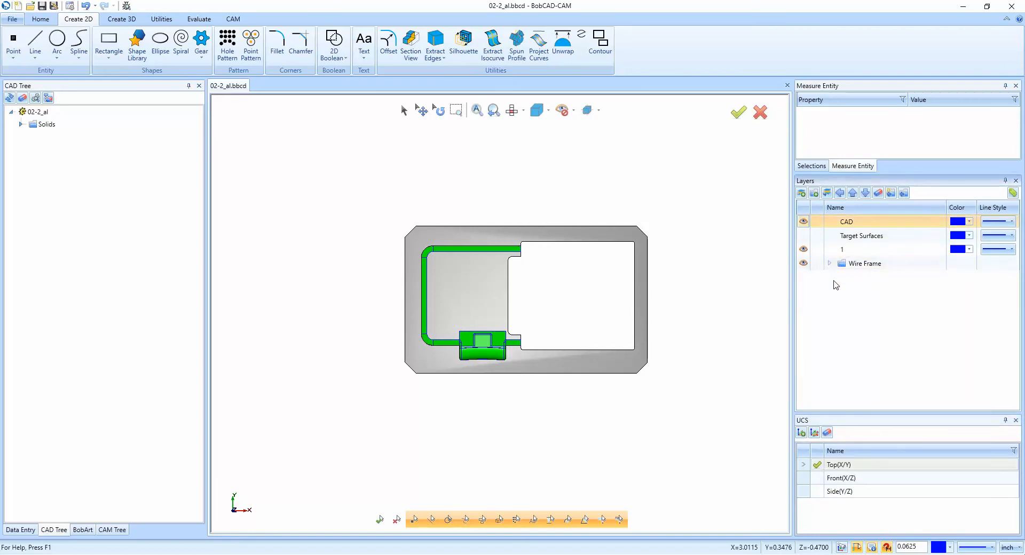
pyautogui.click(830, 264)
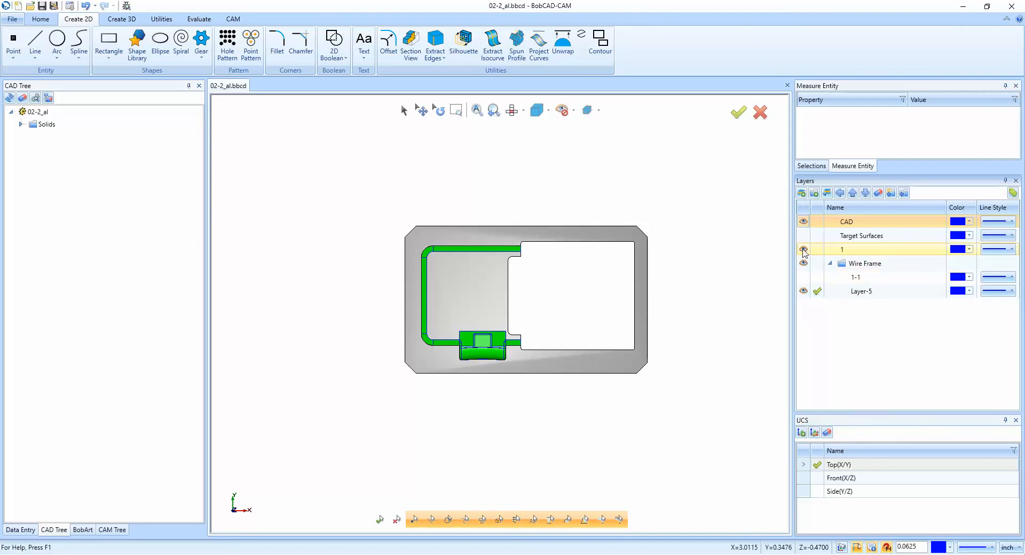
pyautogui.click(804, 249)
pyautogui.click(803, 222)
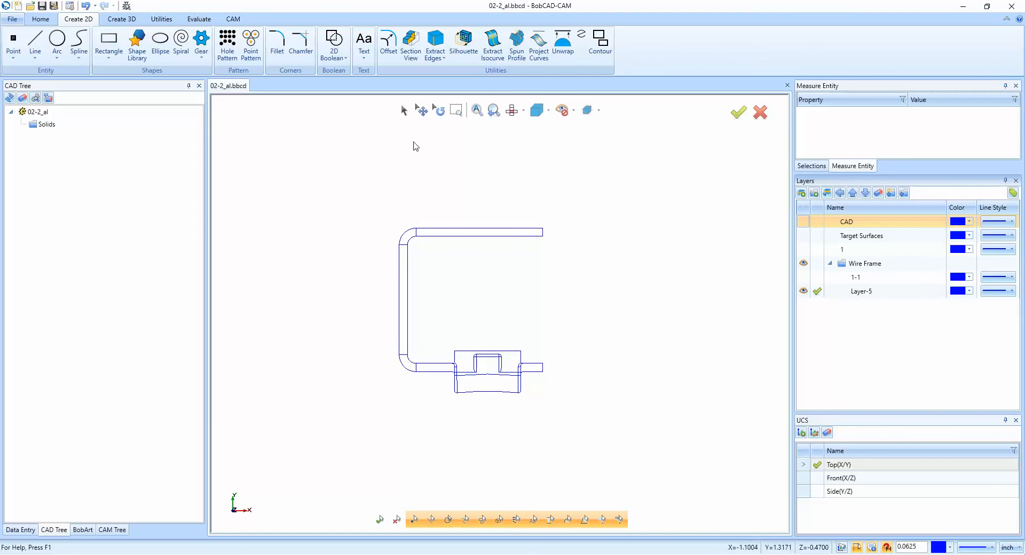
# Window-select the two long upper horizontal lines of the wireframe, and deselect them by selecting them again
pyautogui.click(404, 111)
pyautogui.moveTo(463, 210); pyautogui.dragTo(470, 291)
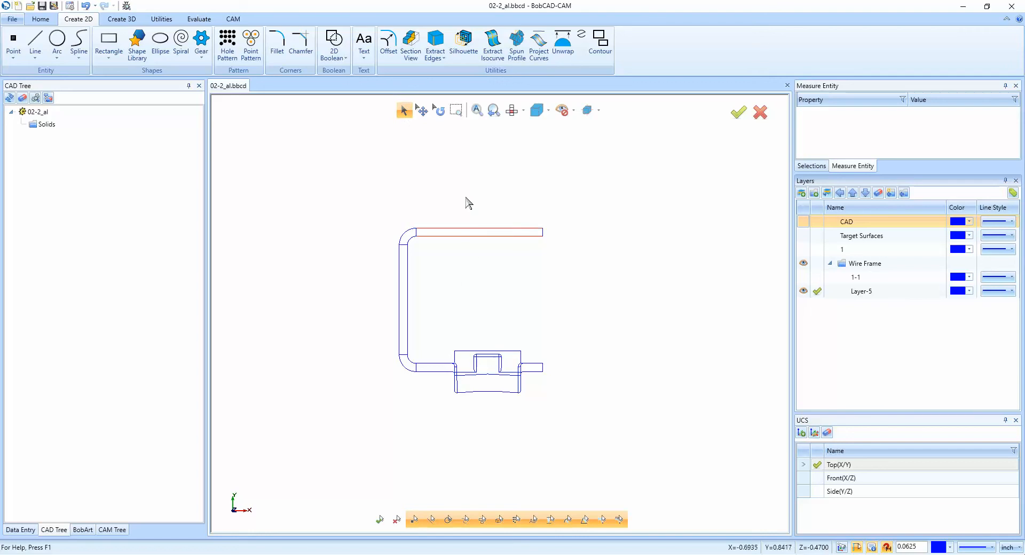
pyautogui.moveTo(469, 195); pyautogui.dragTo(475, 284)
pyautogui.moveTo(465, 198)
pyautogui.mouseDown()
pyautogui.moveTo(471, 286)
pyautogui.moveTo(465, 201)
pyautogui.mouseUp()
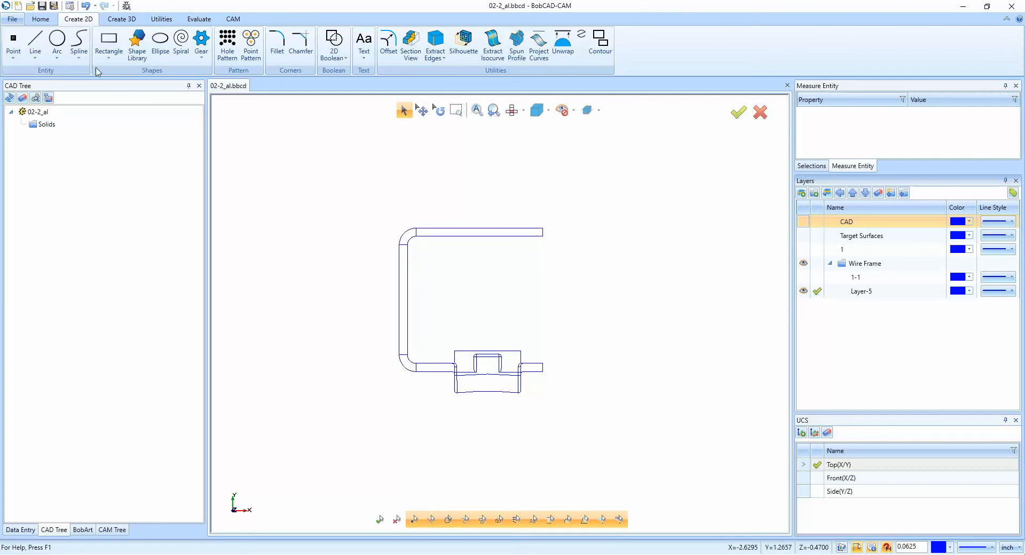
# Set selection to add-only mode and select the channel's upper lines, corner arcs, vertical lines and lower edges, including the outer block edges
pyautogui.click(43, 21)
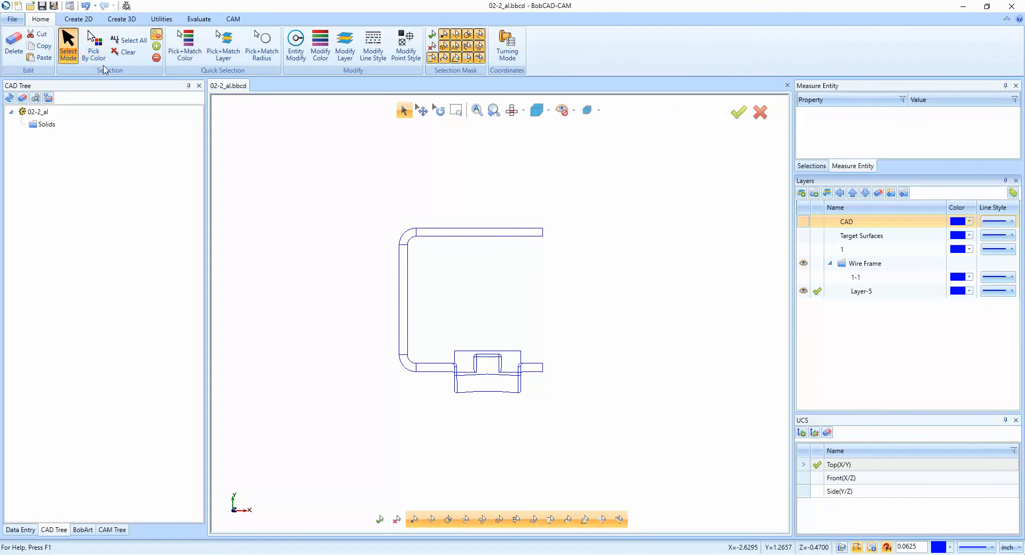
pyautogui.click(157, 46)
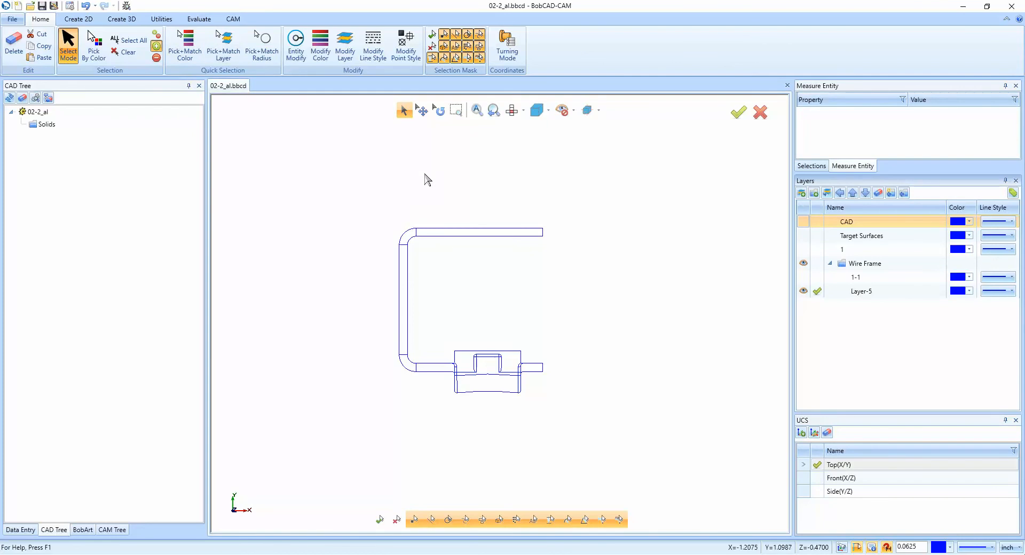
pyautogui.click(460, 234)
pyautogui.moveTo(406, 203); pyautogui.dragTo(420, 271)
pyautogui.moveTo(377, 237); pyautogui.dragTo(415, 293)
pyautogui.moveTo(384, 354); pyautogui.dragTo(418, 382)
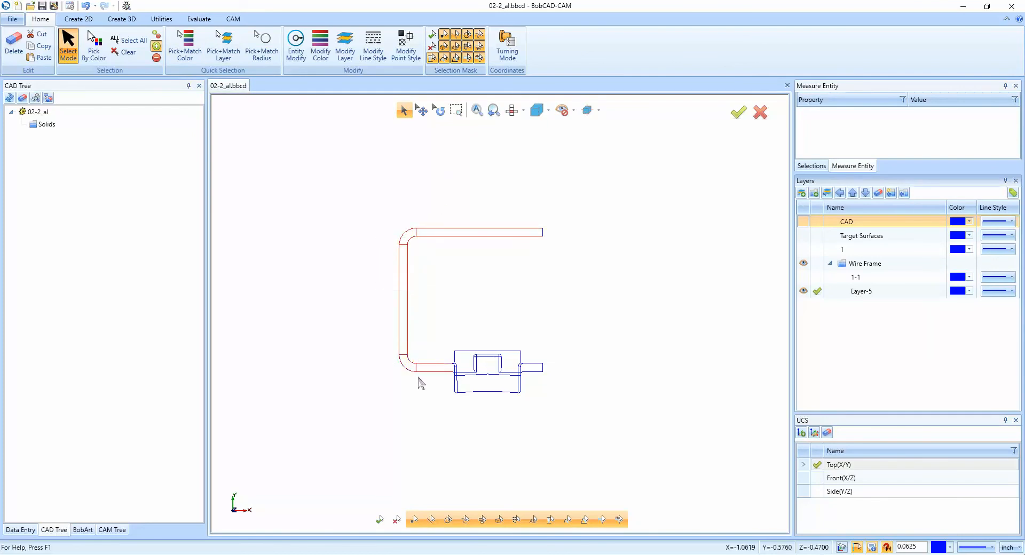
pyautogui.moveTo(468, 423); pyautogui.dragTo(465, 331)
pyautogui.moveTo(544, 422); pyautogui.dragTo(521, 332)
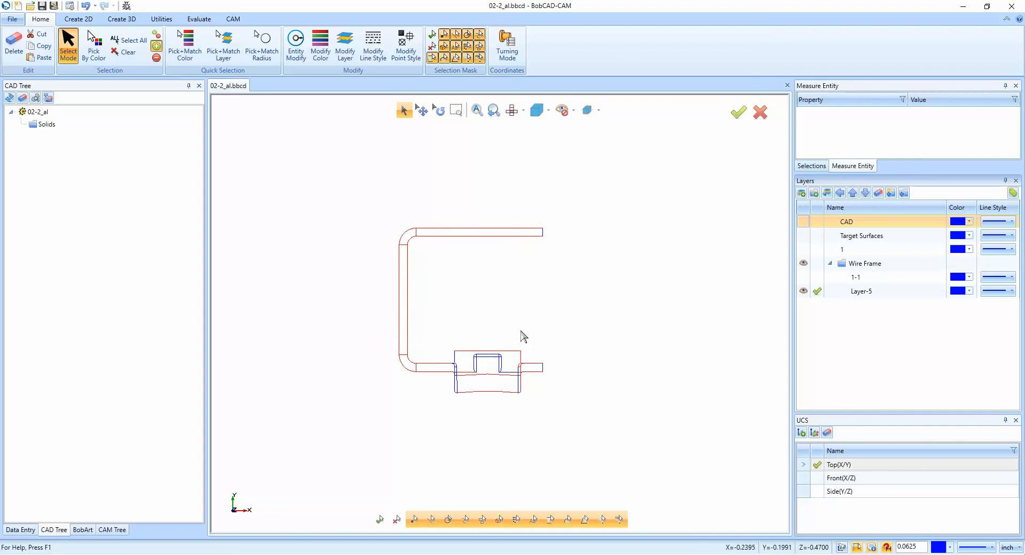
# Set selection to remove-only mode and window over the whole wireframe section by section to deselect all edges
pyautogui.click(158, 59)
pyautogui.moveTo(490, 179); pyautogui.dragTo(503, 269)
pyautogui.moveTo(396, 206); pyautogui.dragTo(410, 299)
pyautogui.moveTo(363, 330); pyautogui.dragTo(423, 417)
pyautogui.moveTo(437, 313); pyautogui.dragTo(475, 435)
pyautogui.moveTo(496, 321); pyautogui.dragTo(548, 451)
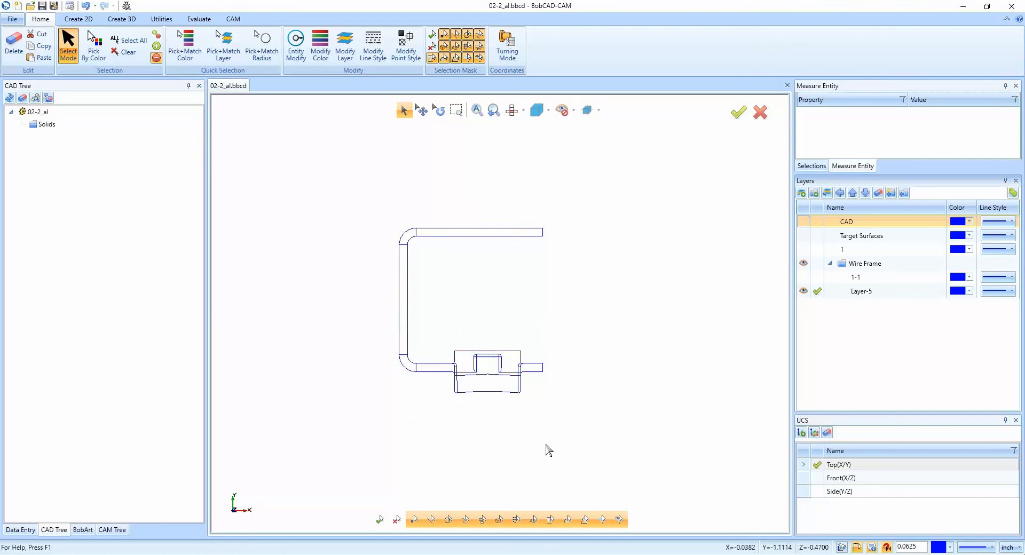
# Restore Add/Remove Toggle selection mode and toggle the upper horizontal lines, upper corner edges and long vertical lines with overlapping selection windows
pyautogui.click(156, 34)
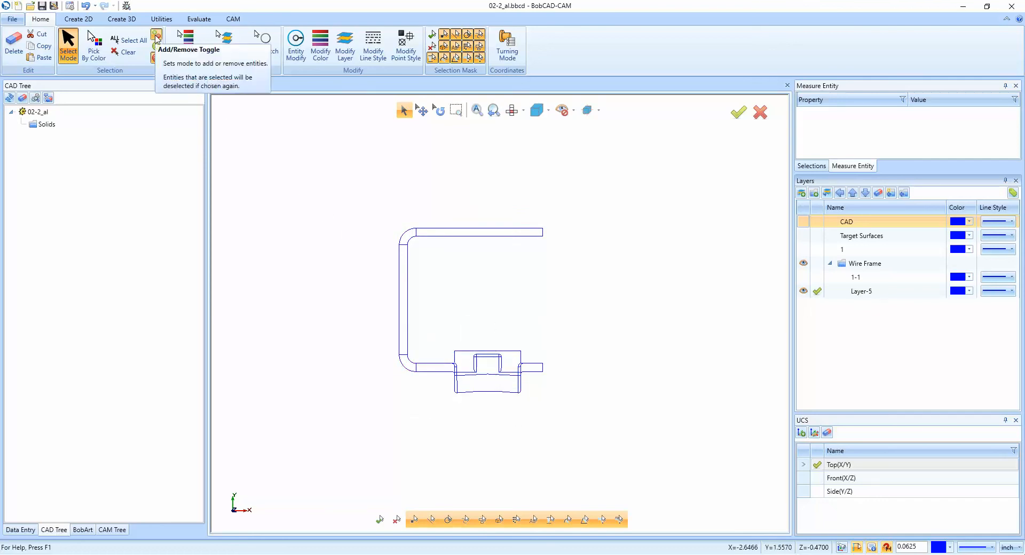
pyautogui.click(478, 233)
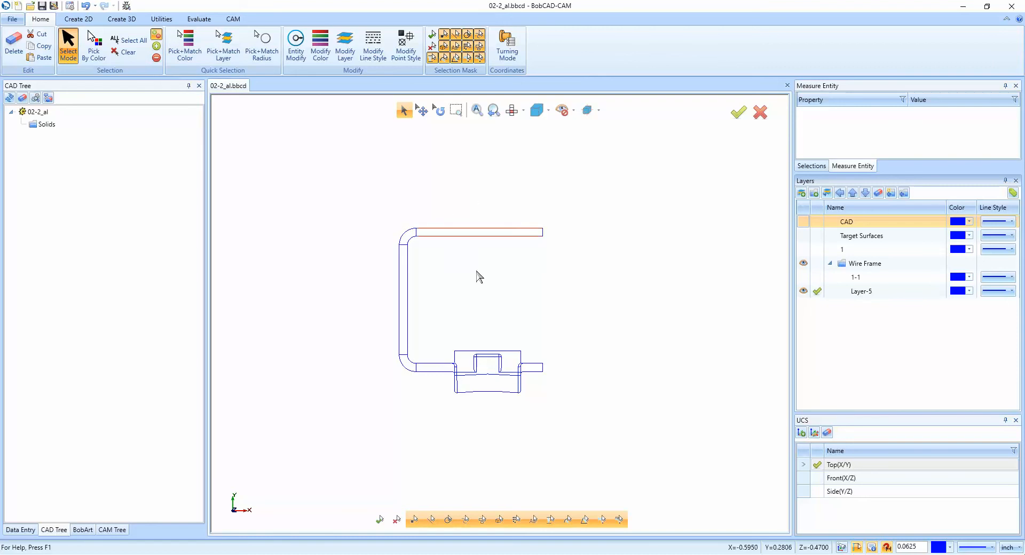
pyautogui.moveTo(624, 269); pyautogui.dragTo(368, 212)
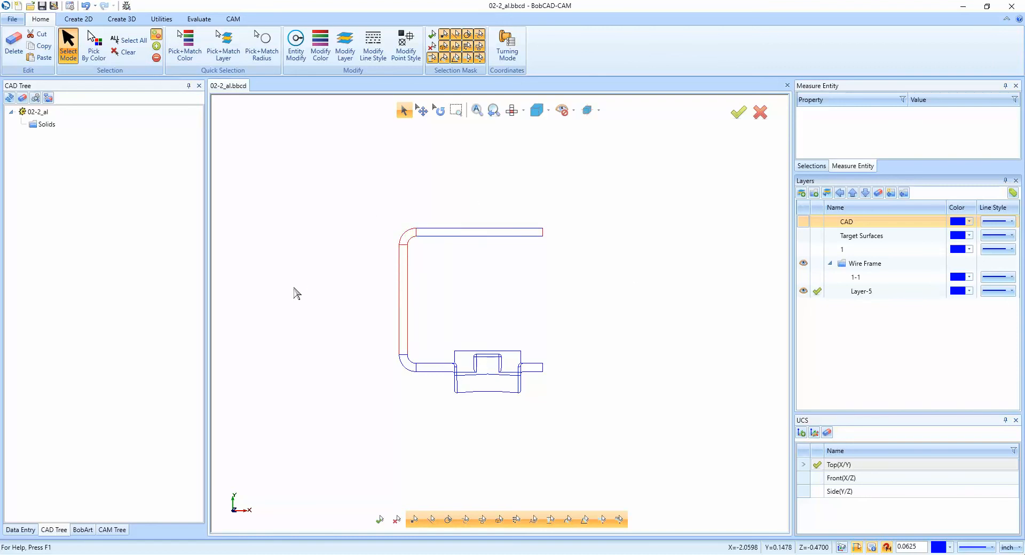
pyautogui.moveTo(342, 284); pyautogui.dragTo(423, 292)
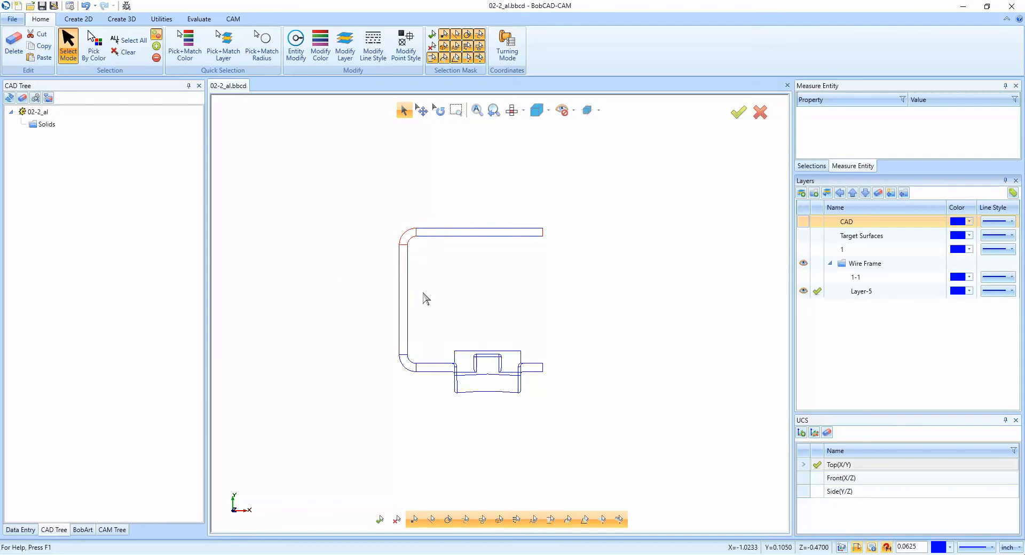